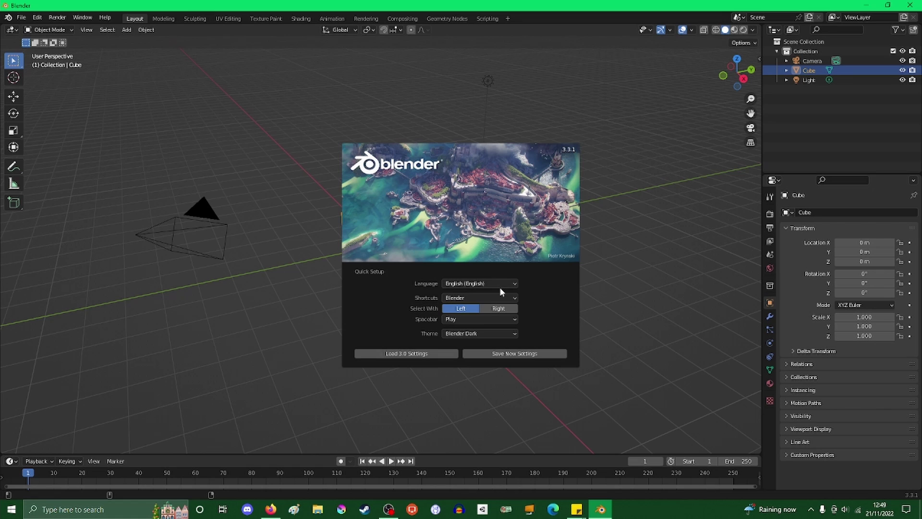
In Quick Setup, keep Blender shortcuts, set Select With to Right and Spacebar to Search
left_click(496, 299)
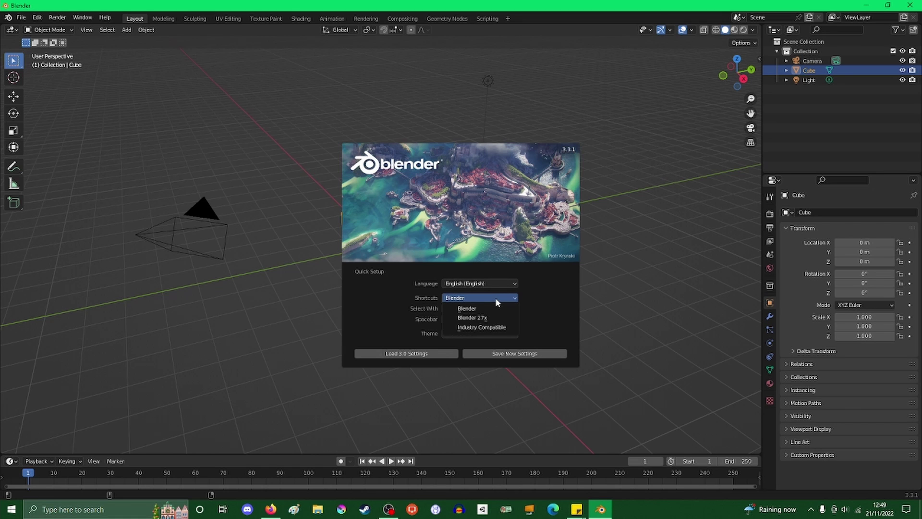
left_click(466, 308)
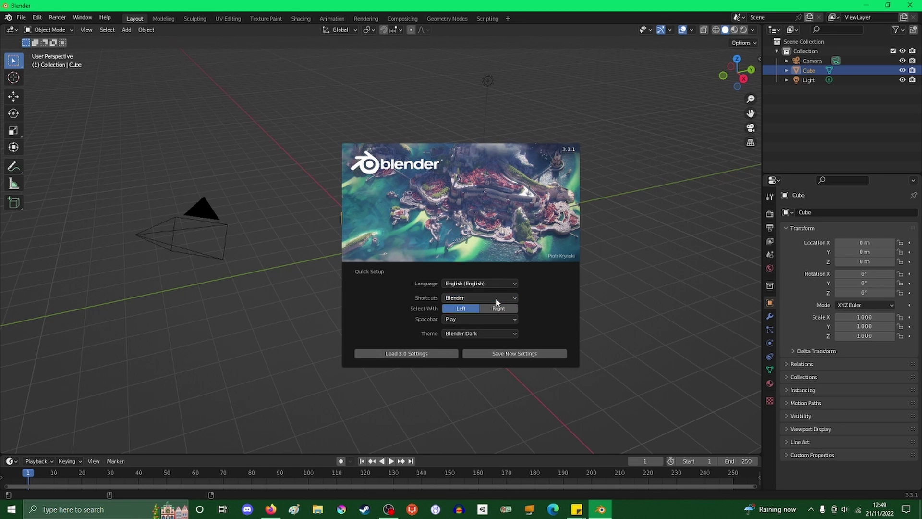
left_click(460, 318)
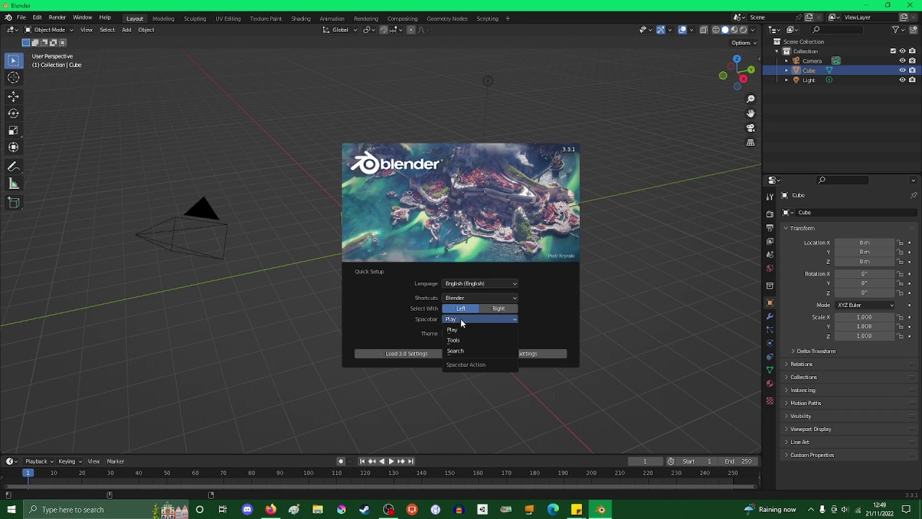
left_click(460, 318)
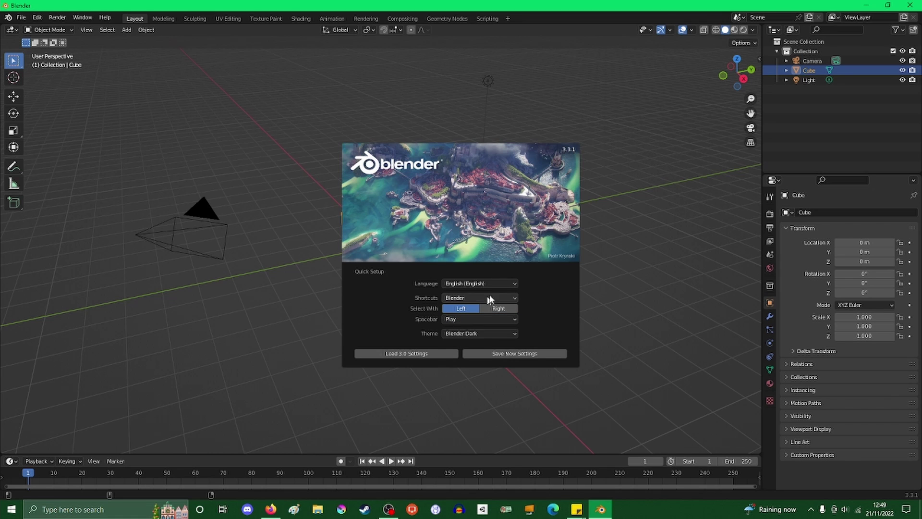
left_click(496, 309)
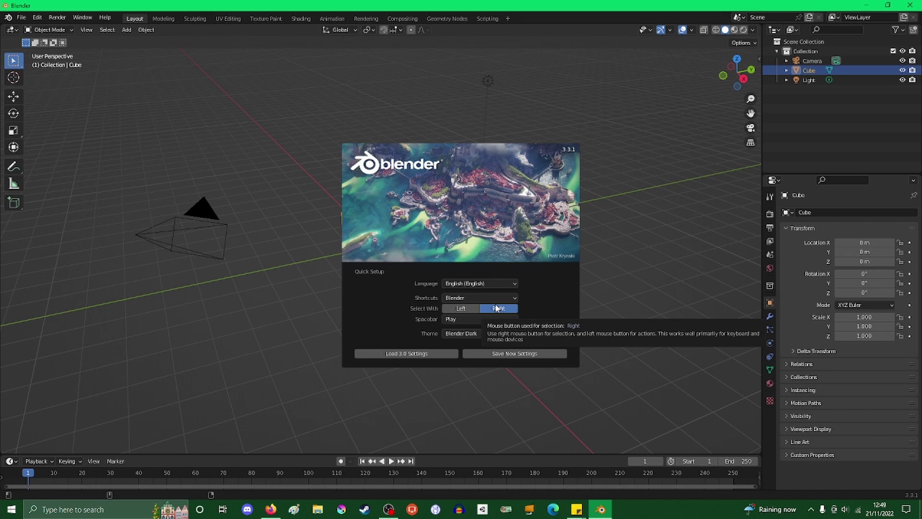
left_click(488, 318)
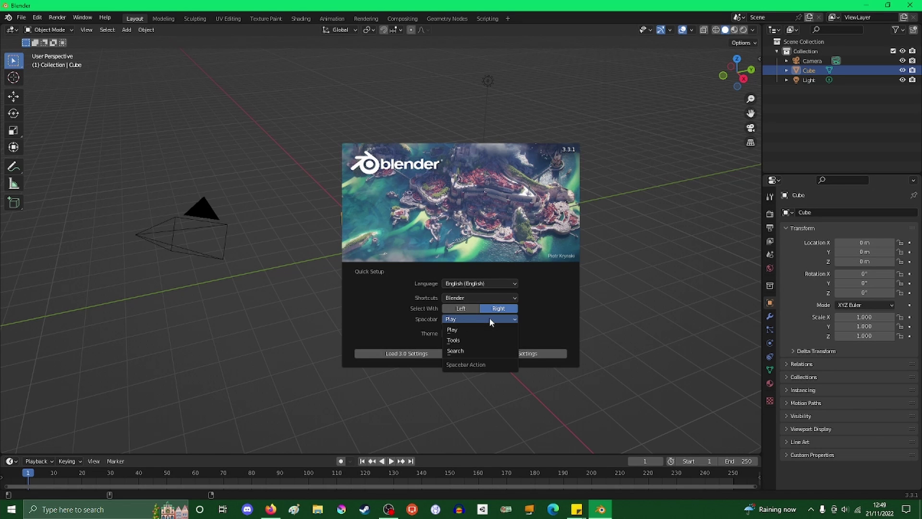
left_click(482, 351)
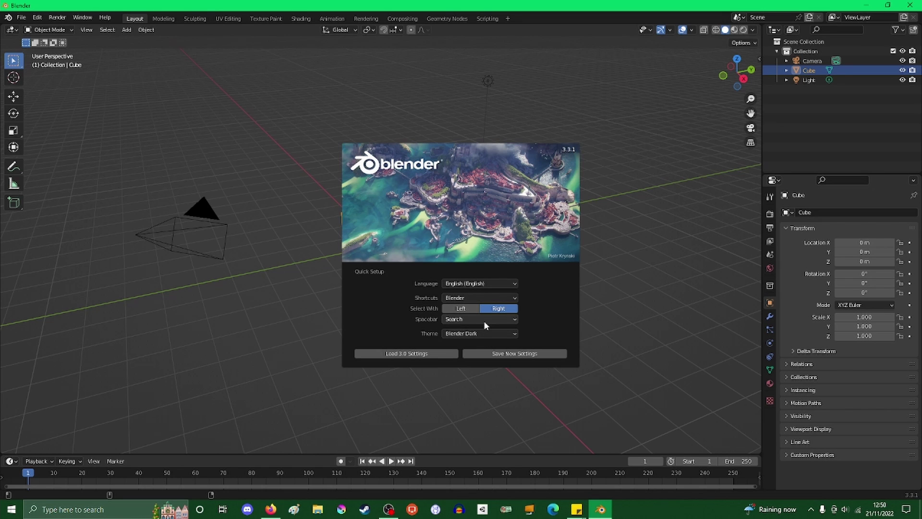
Save the new settings, confirm Right select and Search spacebar on the Keymap preferences, then close Preferences
left_click(537, 355)
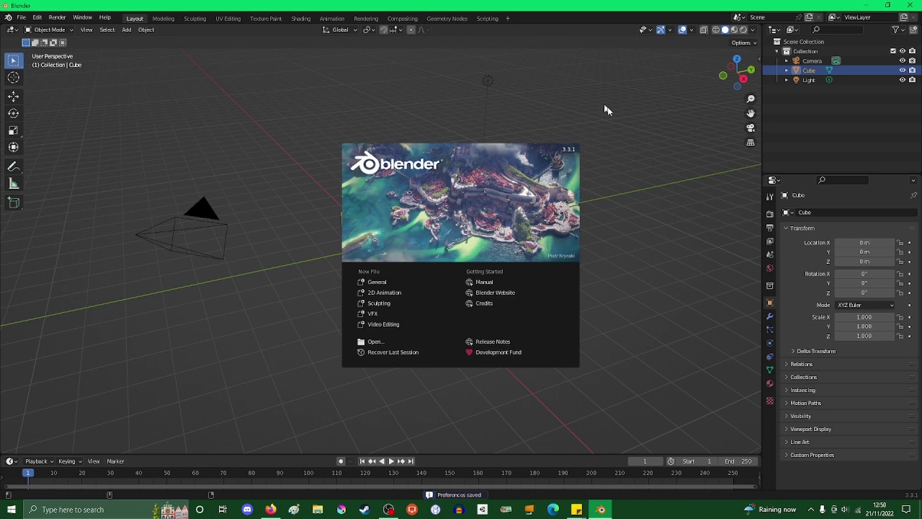
left_click(619, 137)
left_click(25, 17)
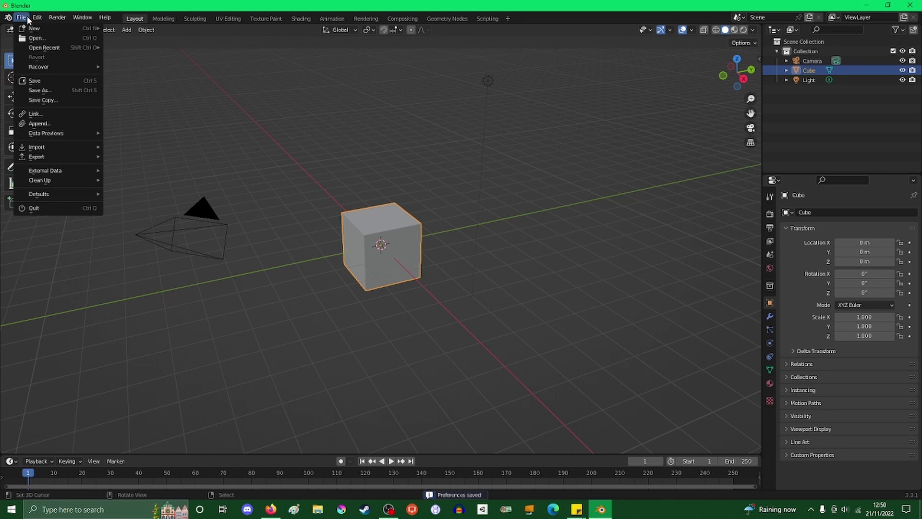
mouse_move(38, 18)
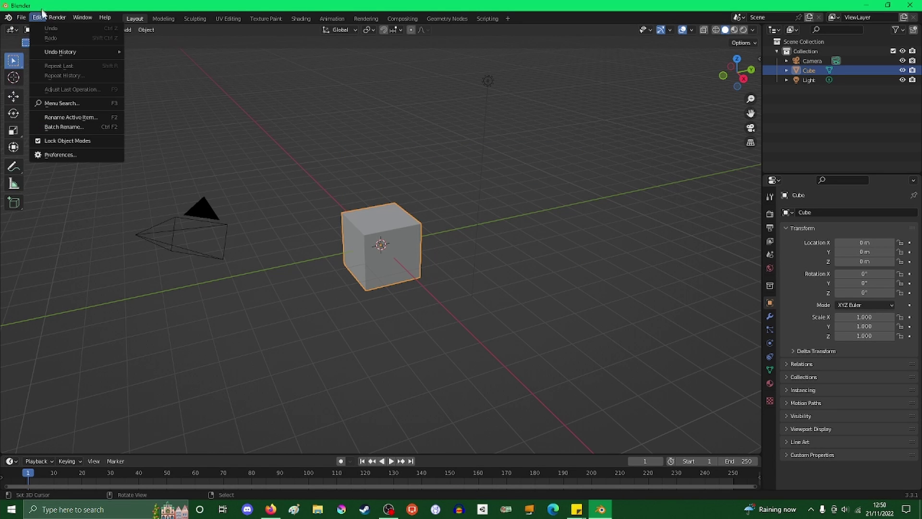
left_click(66, 154)
left_click_drag(129, 26, 471, 115)
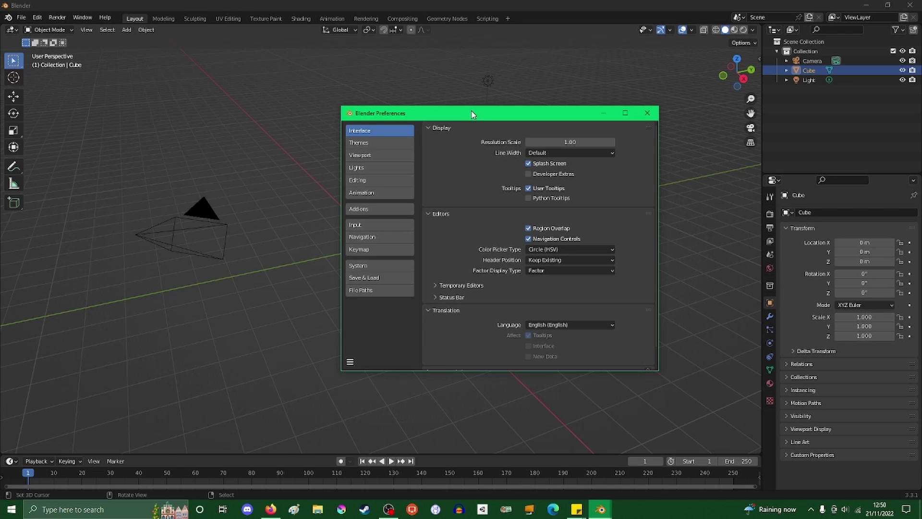
left_click(378, 251)
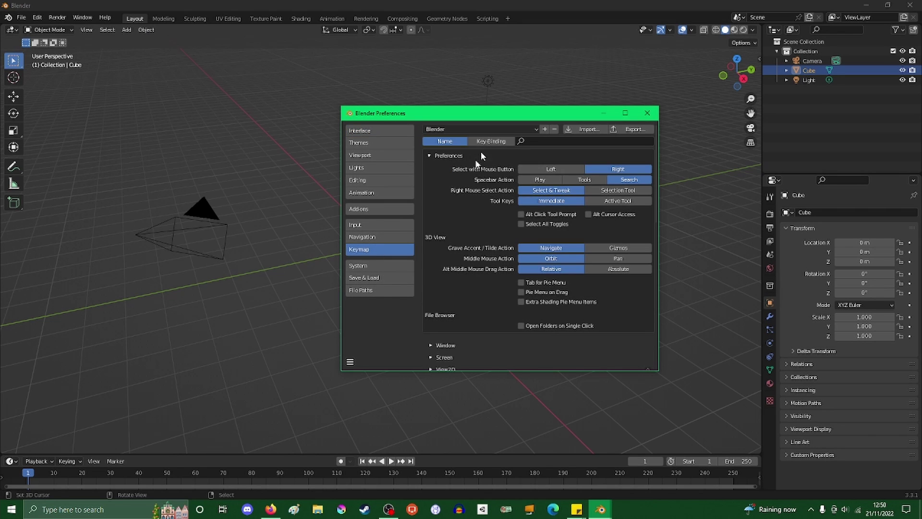
left_click_drag(502, 115, 354, 145)
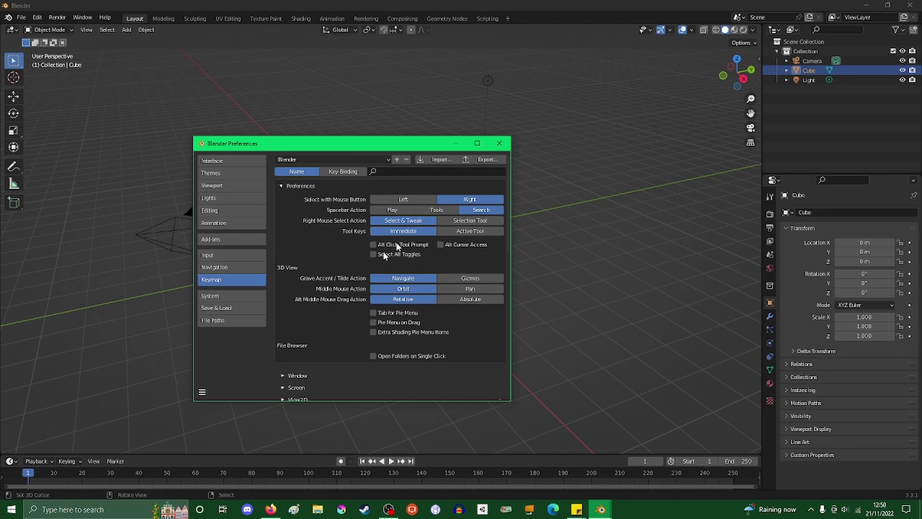
left_click_drag(364, 147, 457, 120)
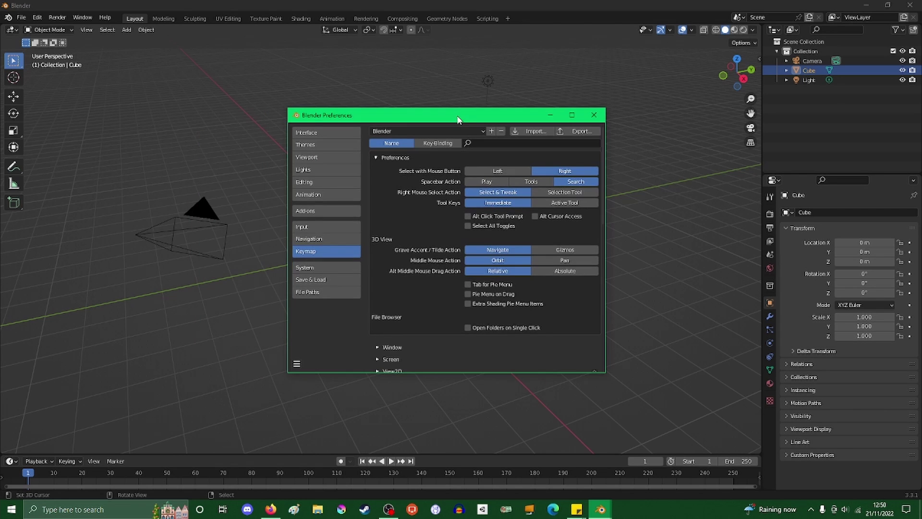
left_click(594, 115)
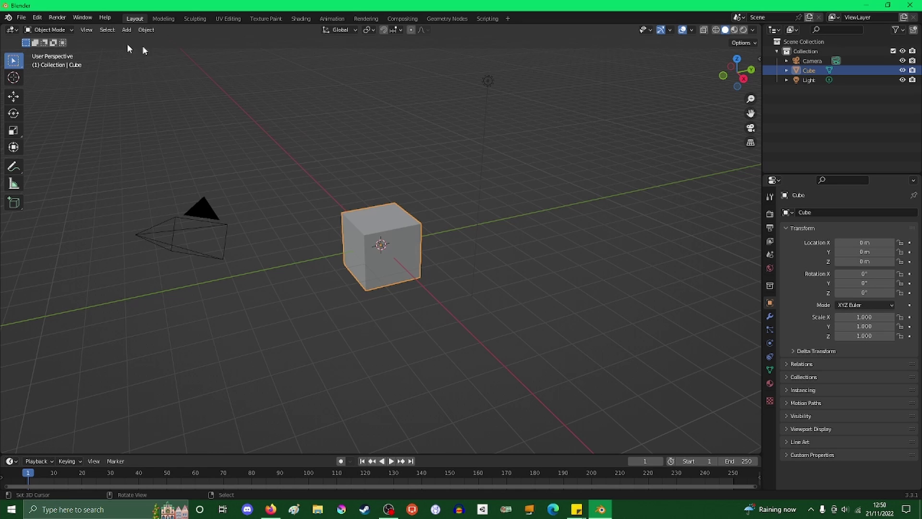
Reopen Edit > Preferences and switch to the Add-ons page
left_click(37, 18)
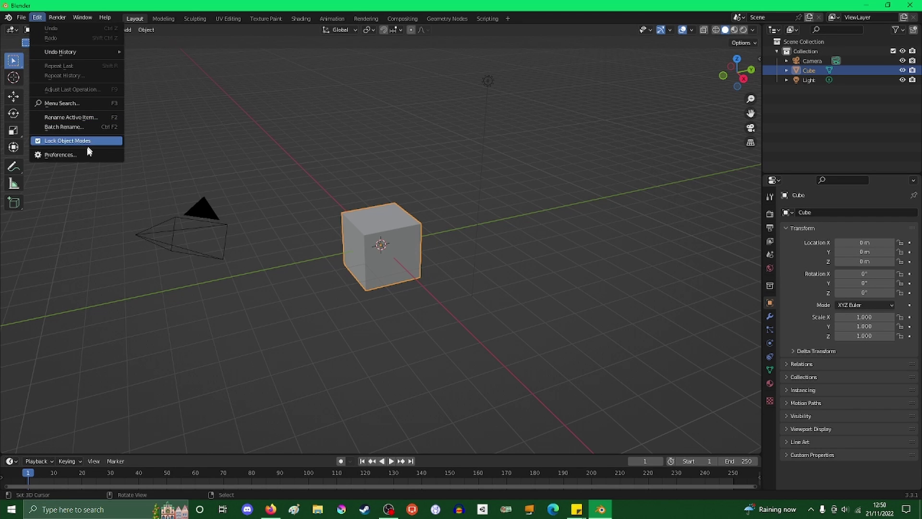
left_click(72, 155)
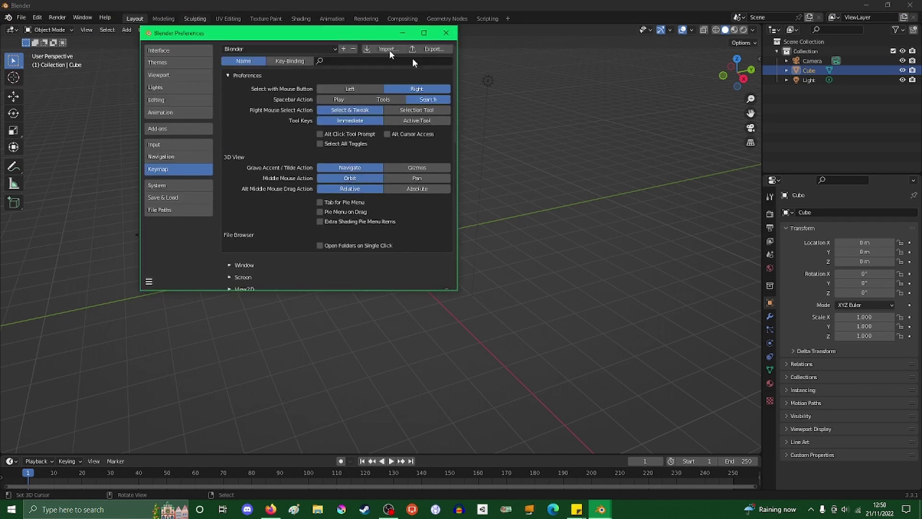
left_click(303, 180)
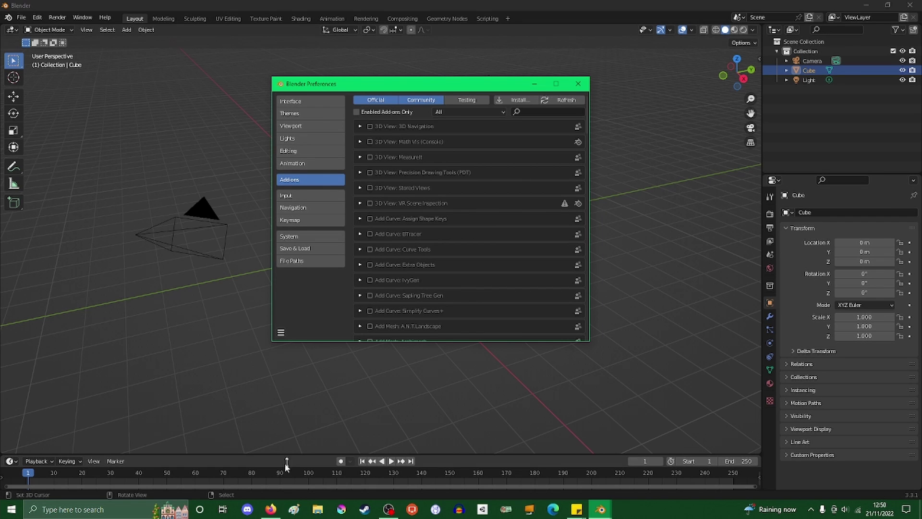
In Firefox, open the 'Cats Blender Plugin (0.19.0) - GitHub' result and scroll to the README
left_click(271, 510)
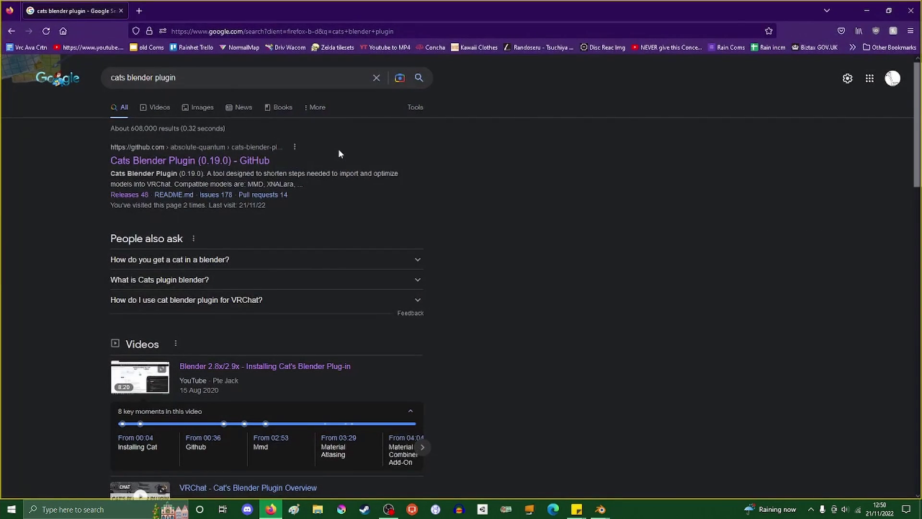
left_click(215, 82)
left_click_drag(215, 82, 105, 82)
left_click(46, 205)
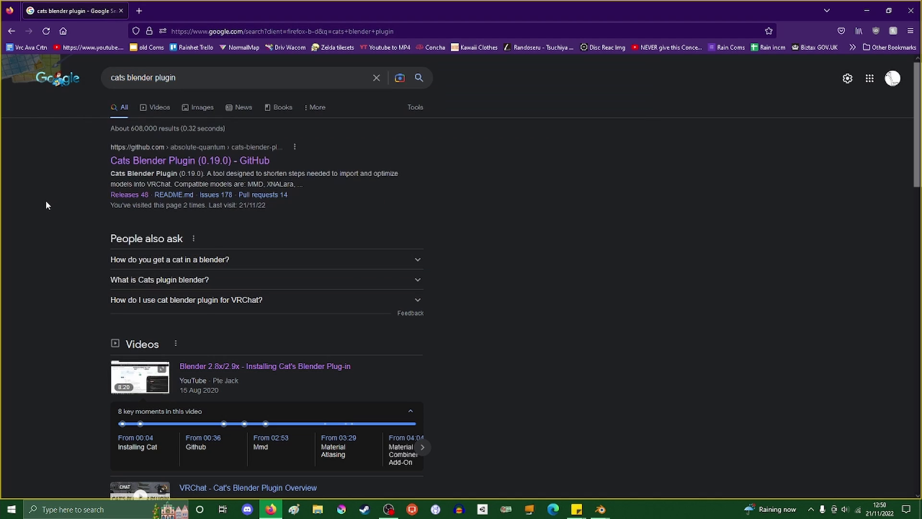
left_click(208, 162)
scroll(277, 307, "down", 3)
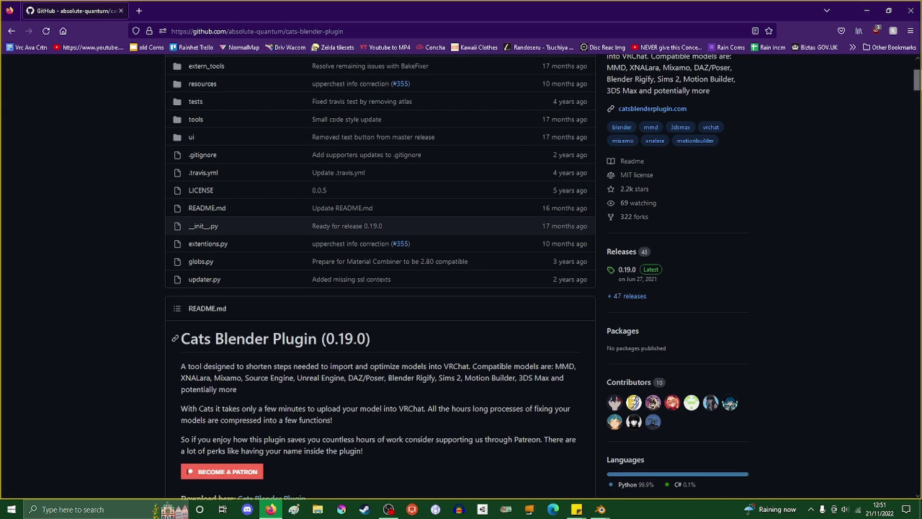
scroll(355, 344, "down", 2)
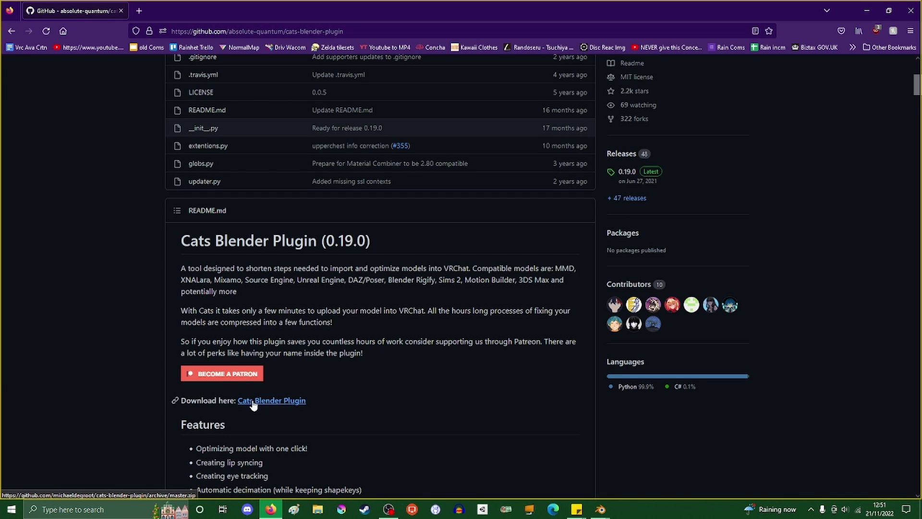
Look through the Cats Blender Plugin's list of releases
left_click(627, 198)
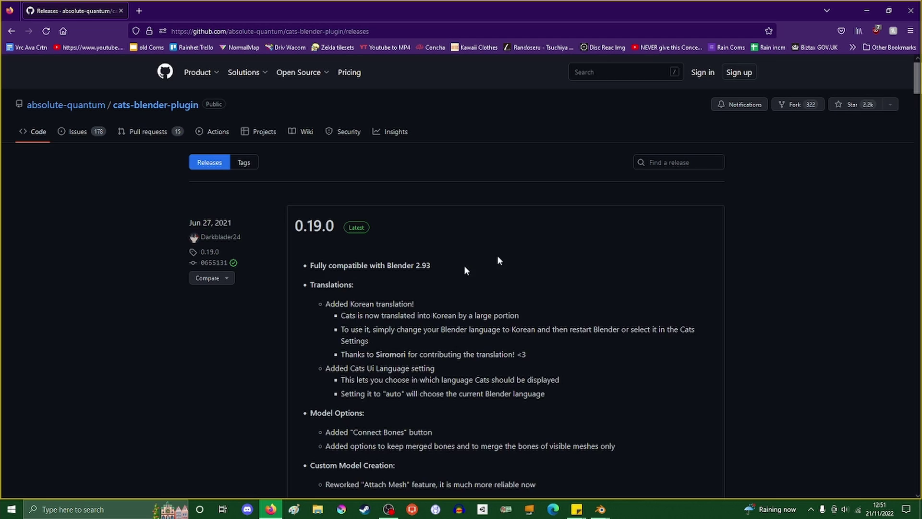
scroll(325, 268, "down", 15)
scroll(384, 256, "up", 2)
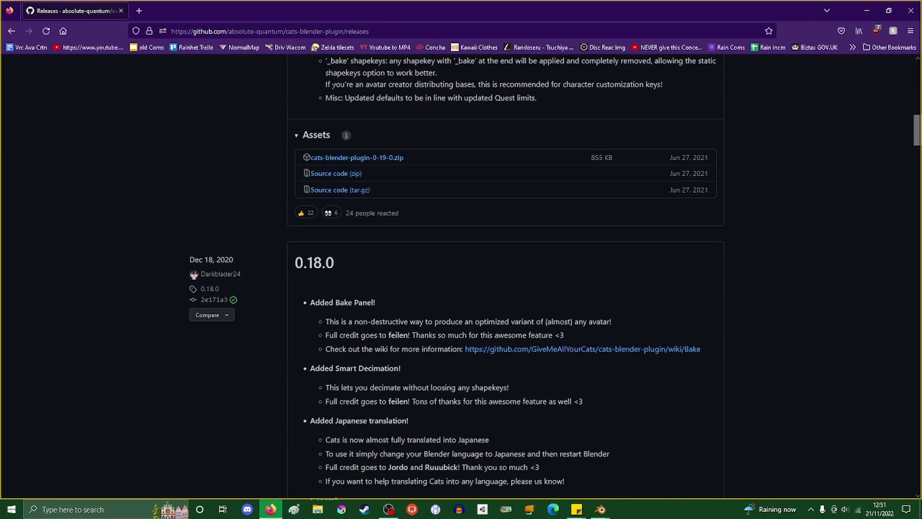
Back on the repository, highlight the Installation warning not to extract the zip, then return to Blender
left_click(12, 31)
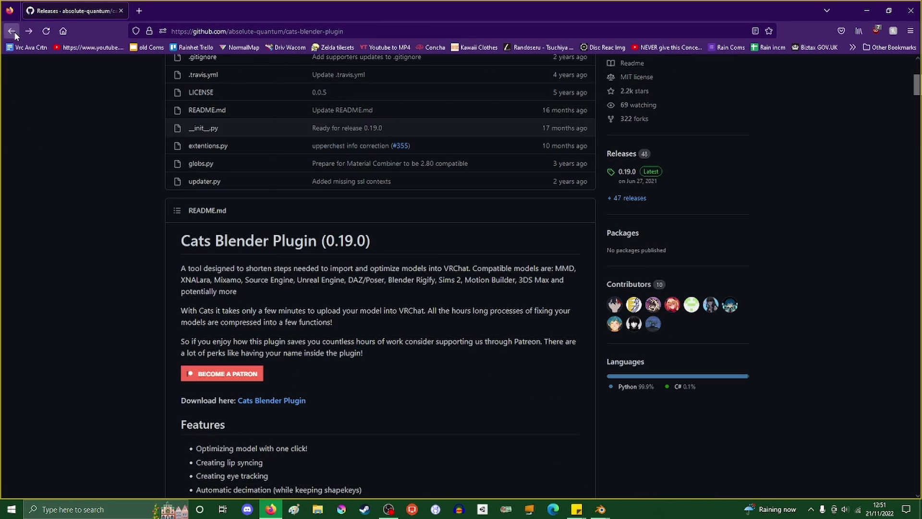
scroll(279, 360, "down", 5)
scroll(281, 363, "down", 3)
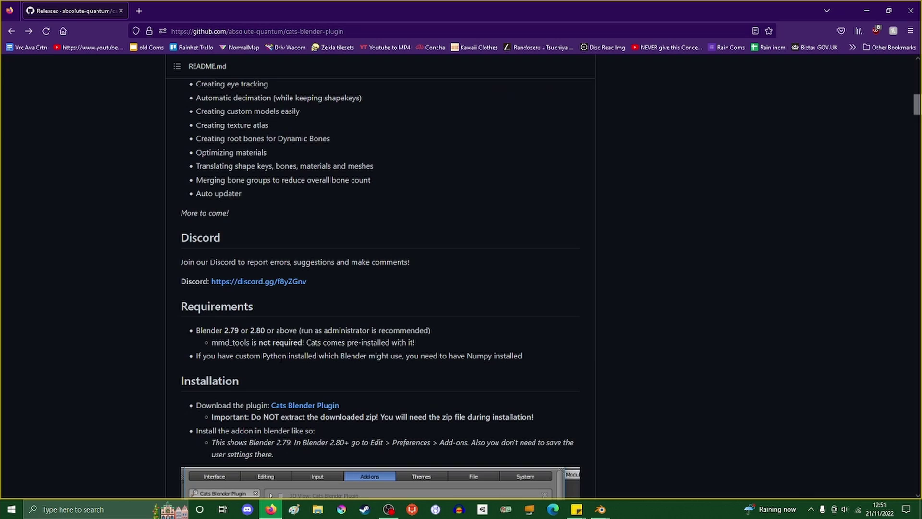
scroll(281, 362, "down", 2)
scroll(300, 367, "up", 12)
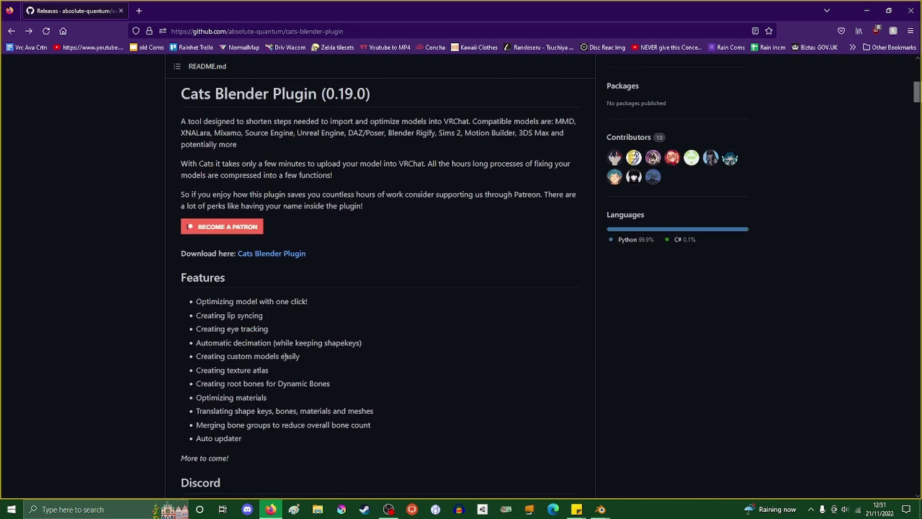
scroll(300, 367, "down", 6)
scroll(301, 368, "down", 14)
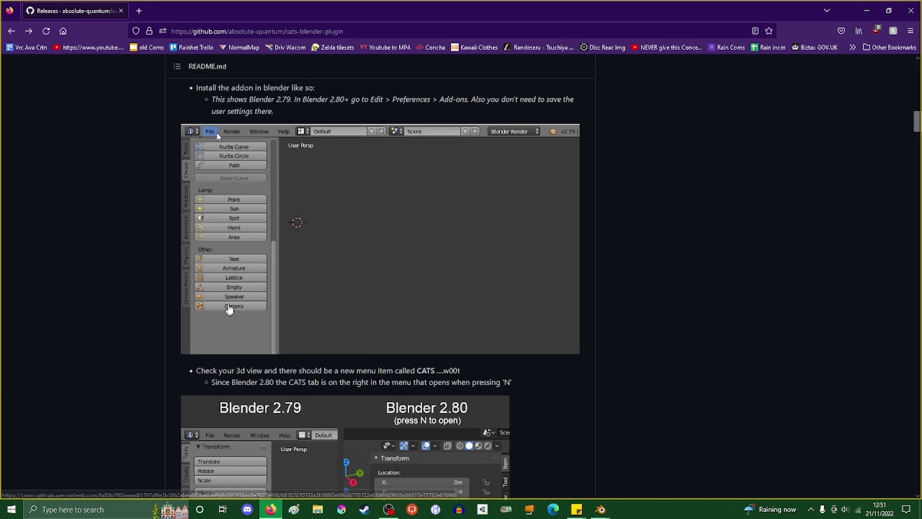
scroll(362, 321, "up", 2)
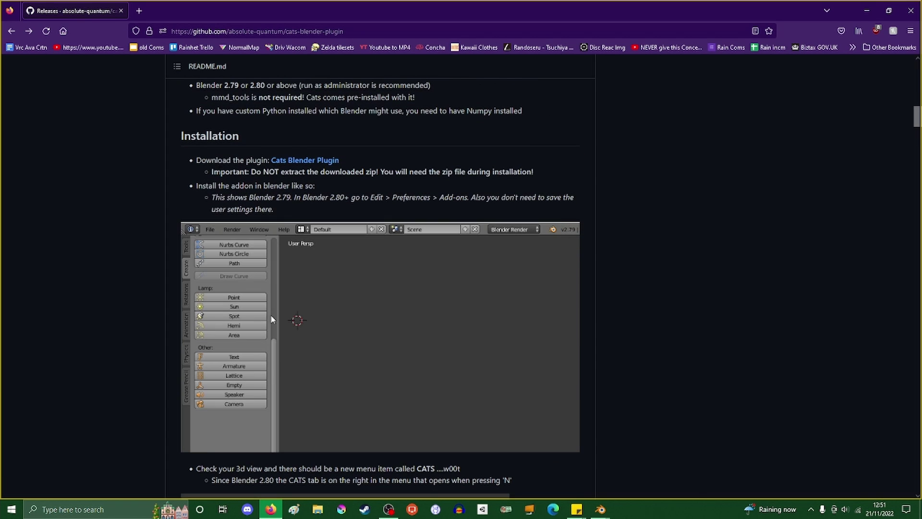
left_click_drag(212, 171, 570, 171)
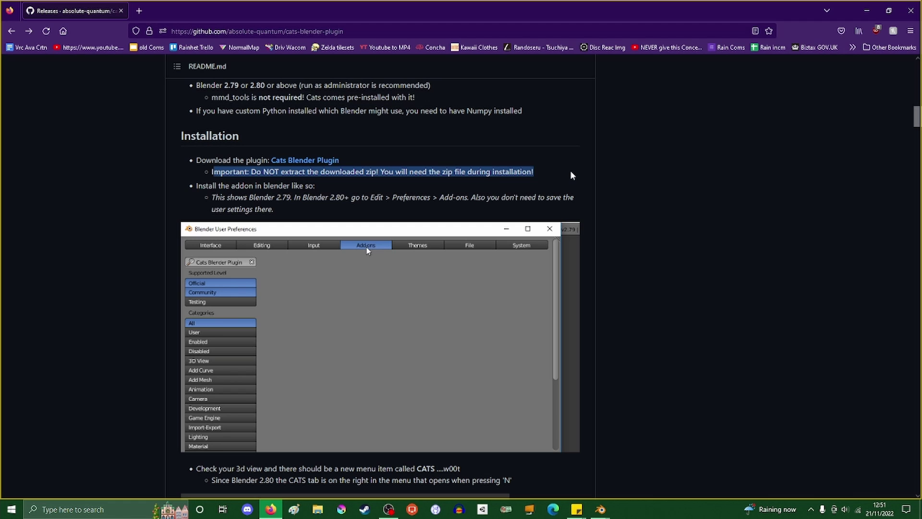
key("alt+Tab")
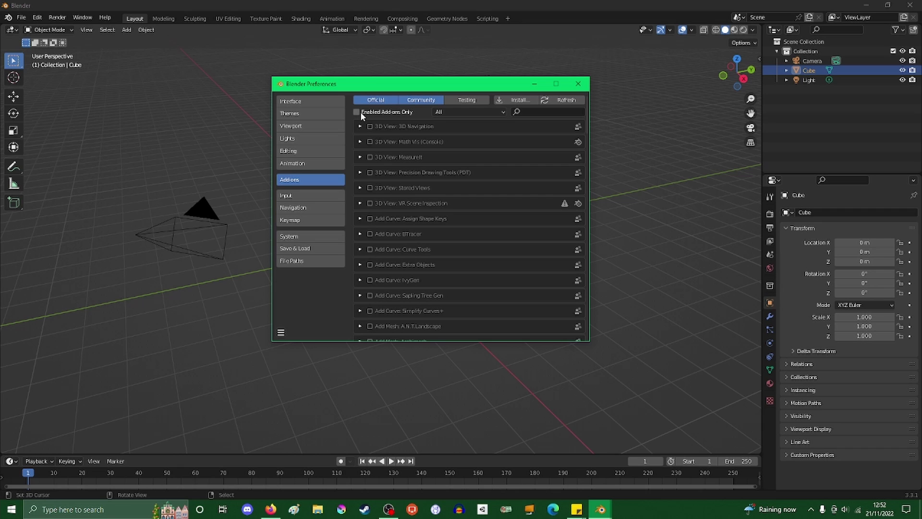
Install the add-on from Documents\models\new cats\cats-blender-plugin-master.zip
left_click(523, 102)
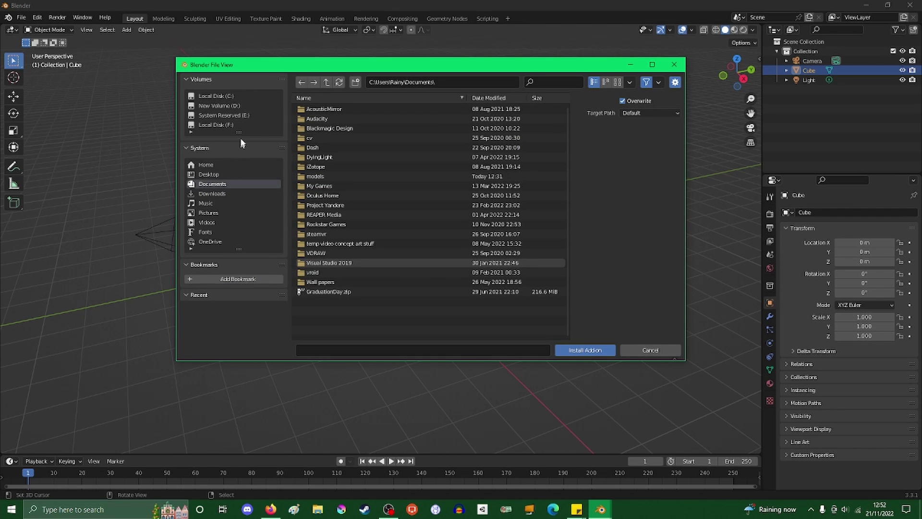
left_click(221, 97)
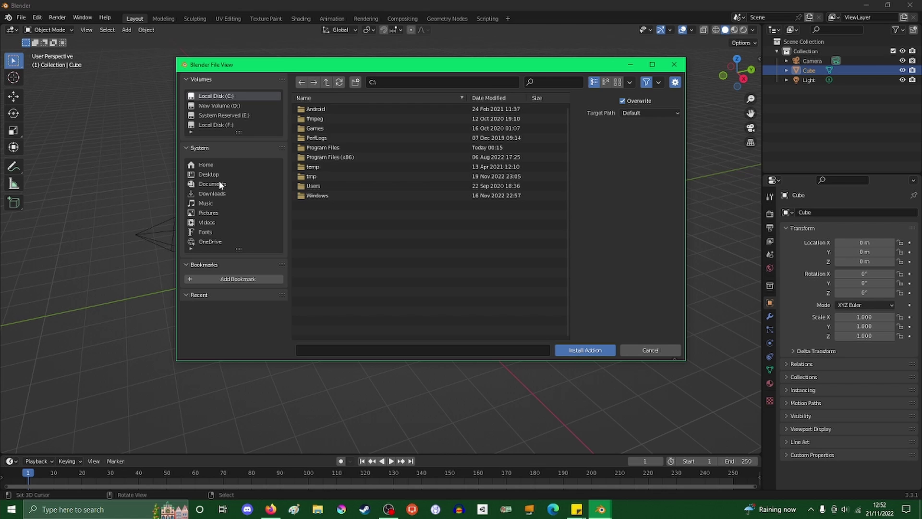
left_click(217, 185)
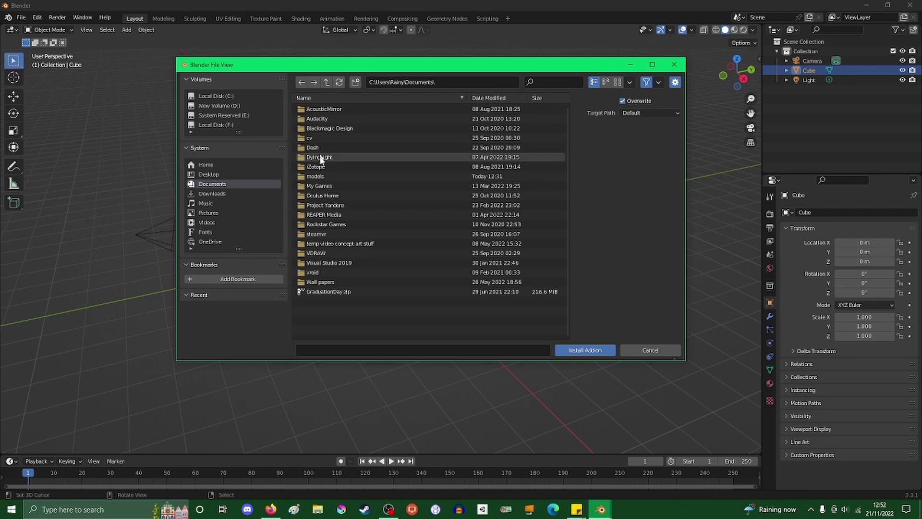
left_click(321, 176)
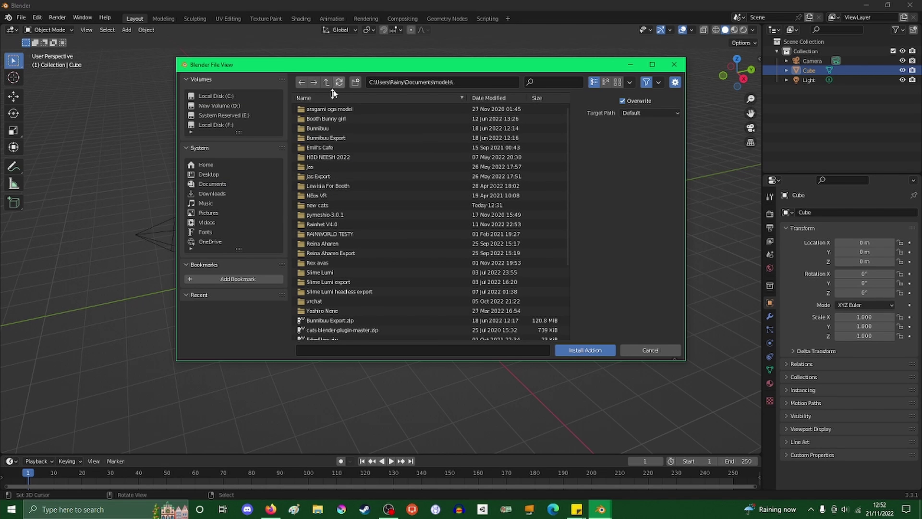
left_click(329, 208)
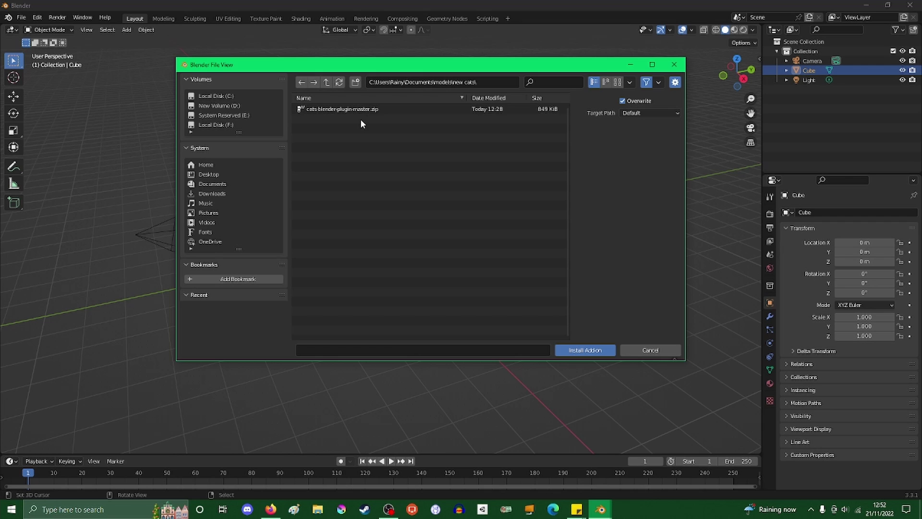
double_click(381, 108)
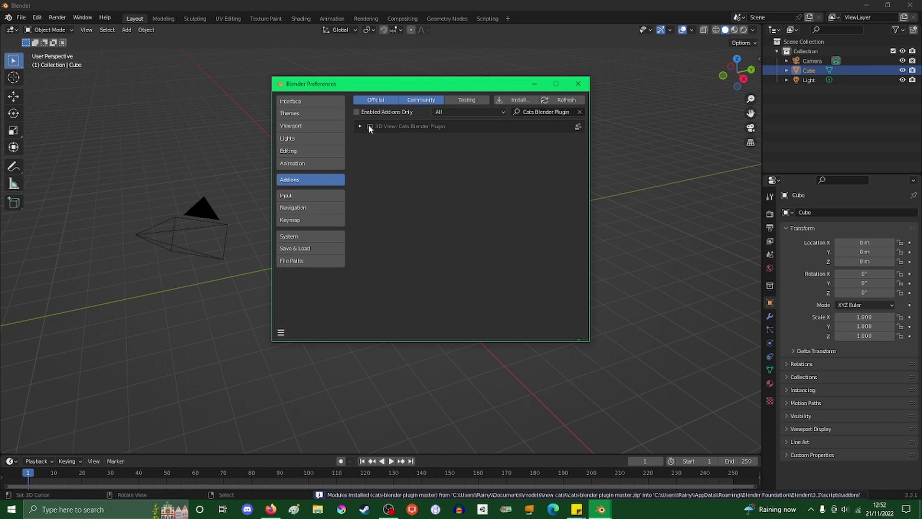
Enable the Cats Blender Plugin add-on and save the preferences
left_click(369, 126)
left_click(281, 332)
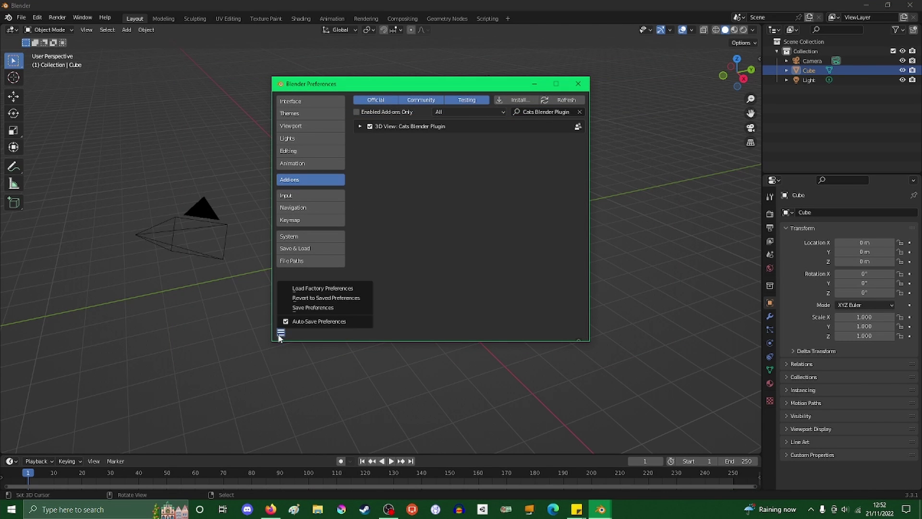
left_click(301, 311)
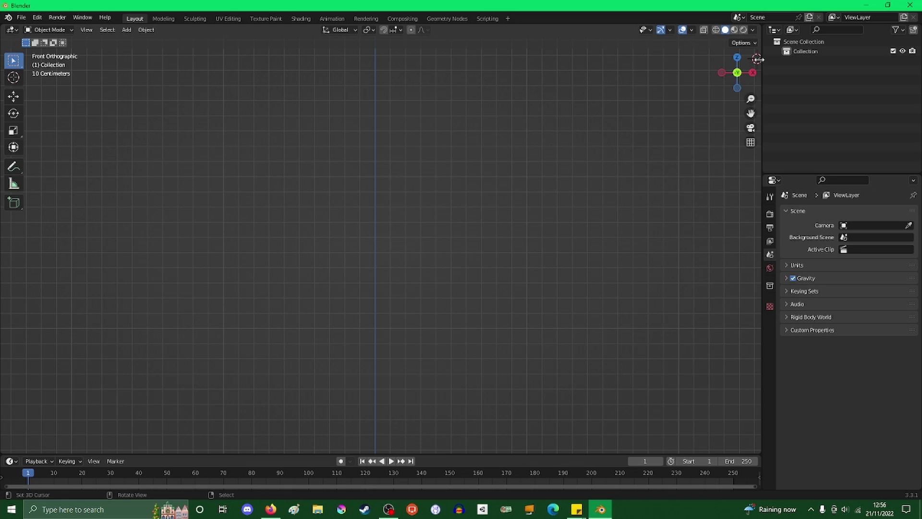
Show the CATS sidebar tab and toggle its Model, Visemes, Optimization and Bake panels
left_click(758, 60)
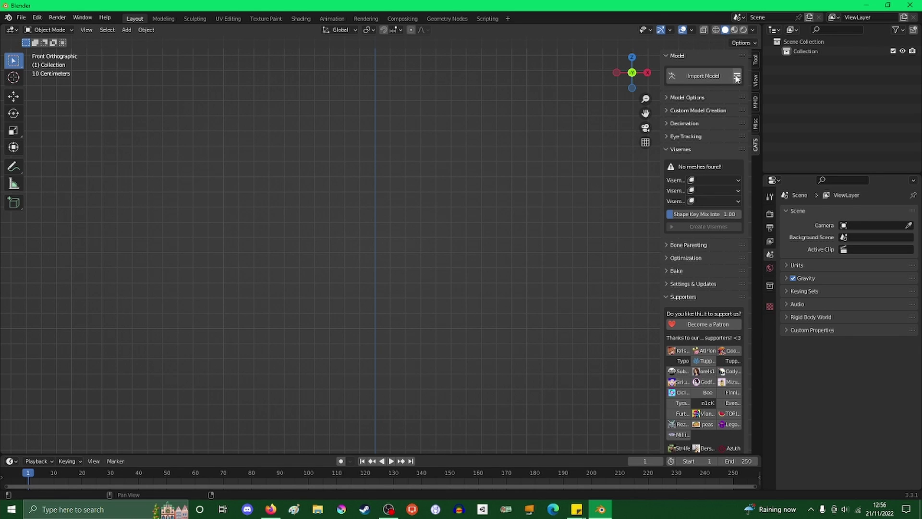
left_click(667, 55)
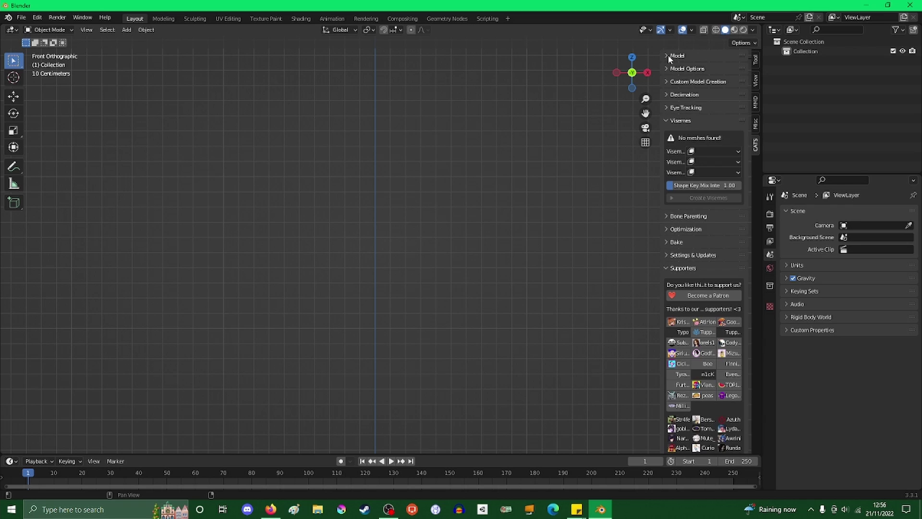
left_click(667, 55)
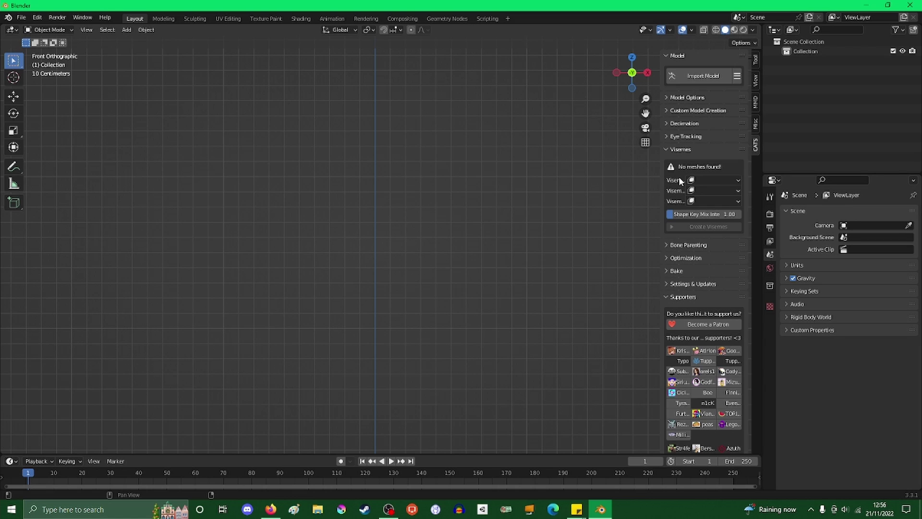
left_click(670, 151)
left_click(670, 152)
left_click(670, 150)
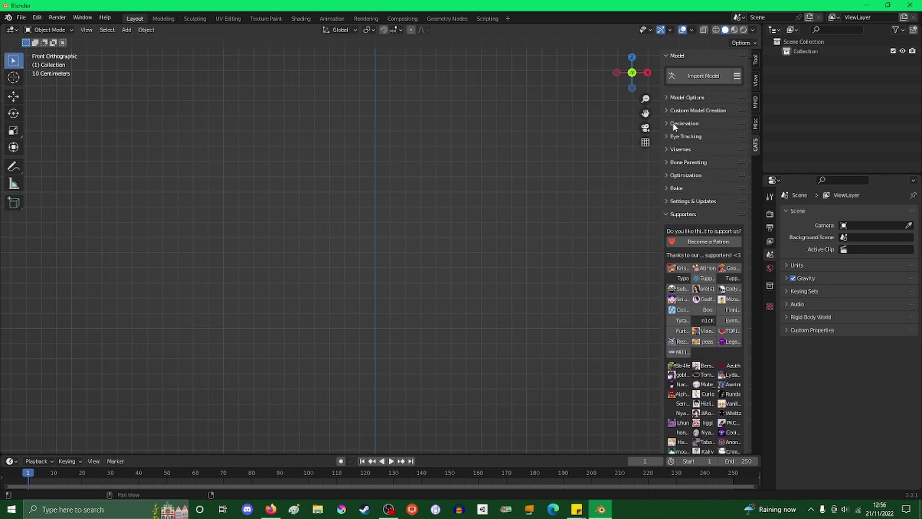
left_click(665, 177)
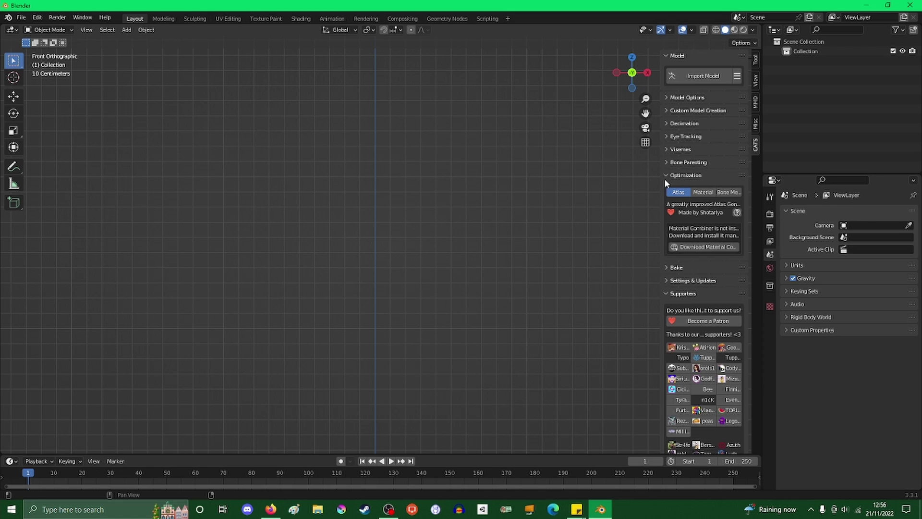
left_click(664, 178)
left_click(665, 188)
left_click(666, 189)
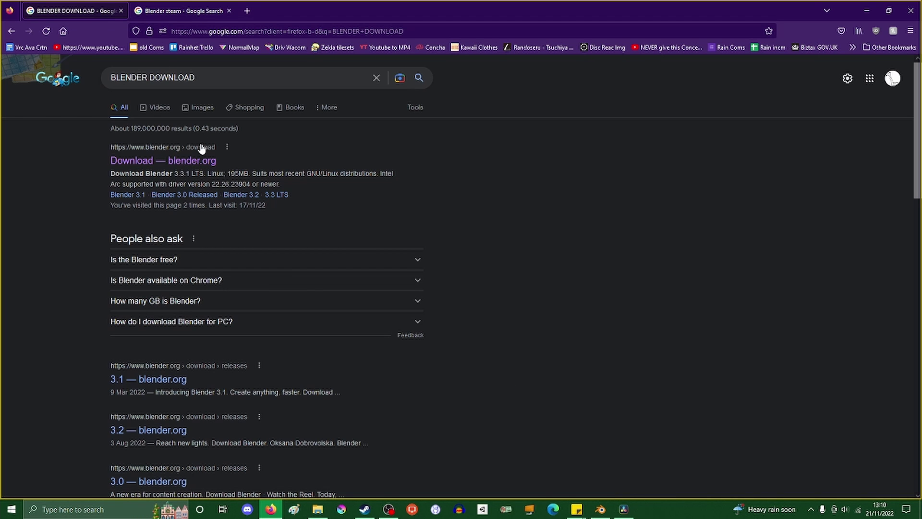
From blender.org's download page, open Previous Versions and the full Blender release index
left_click(194, 160)
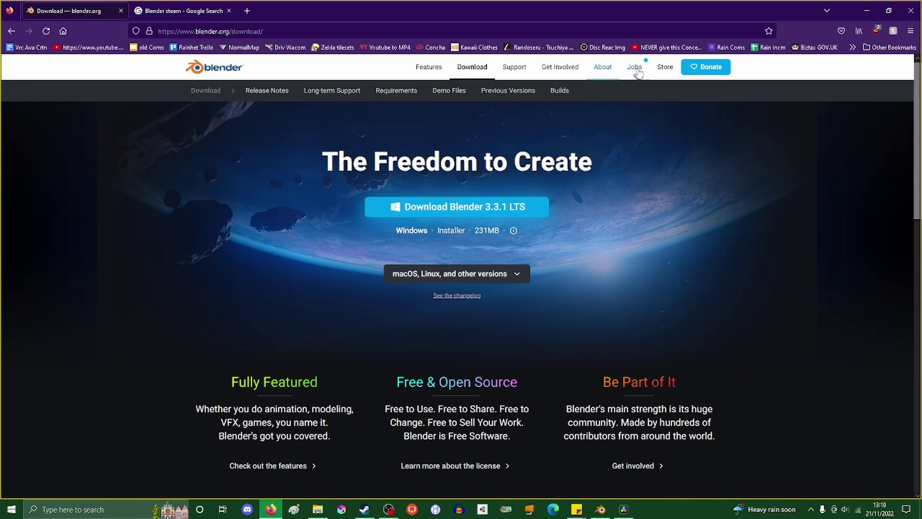
left_click(511, 92)
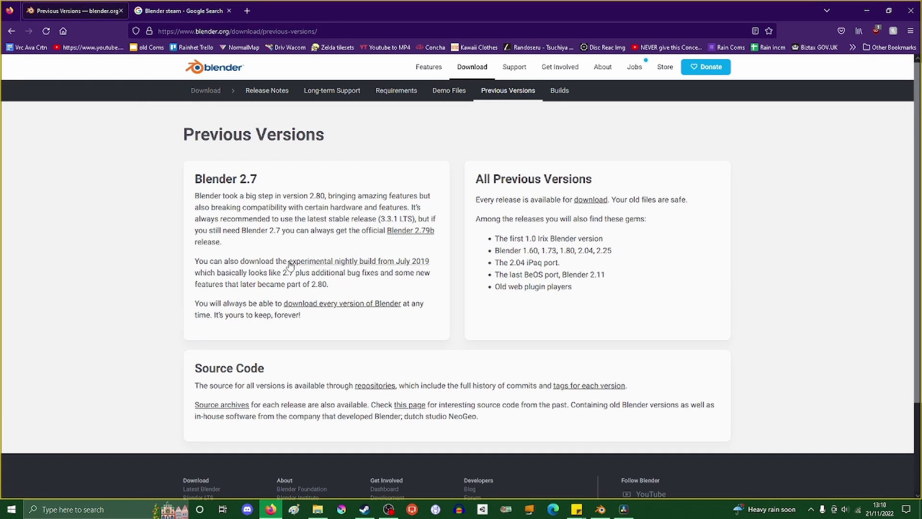
scroll(289, 264, "down", 3)
scroll(336, 249, "up", 3)
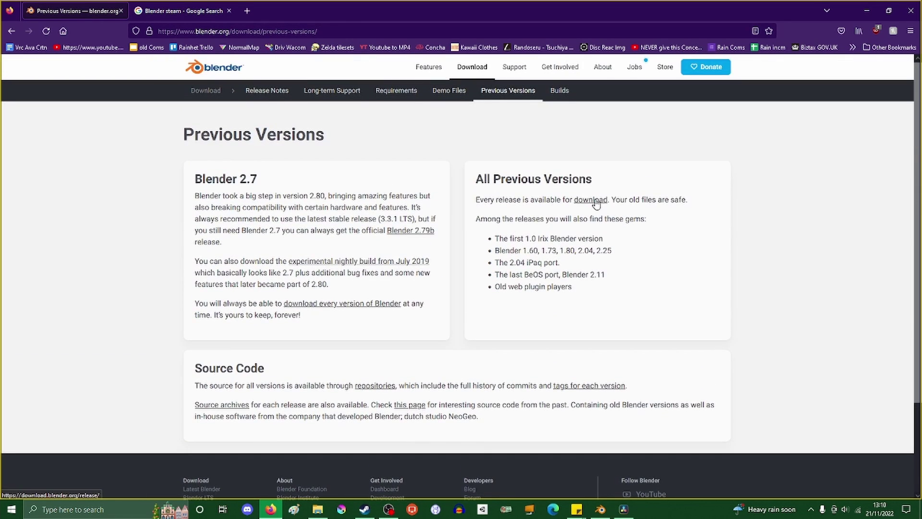
left_click(590, 199)
scroll(34, 178, "down", 5)
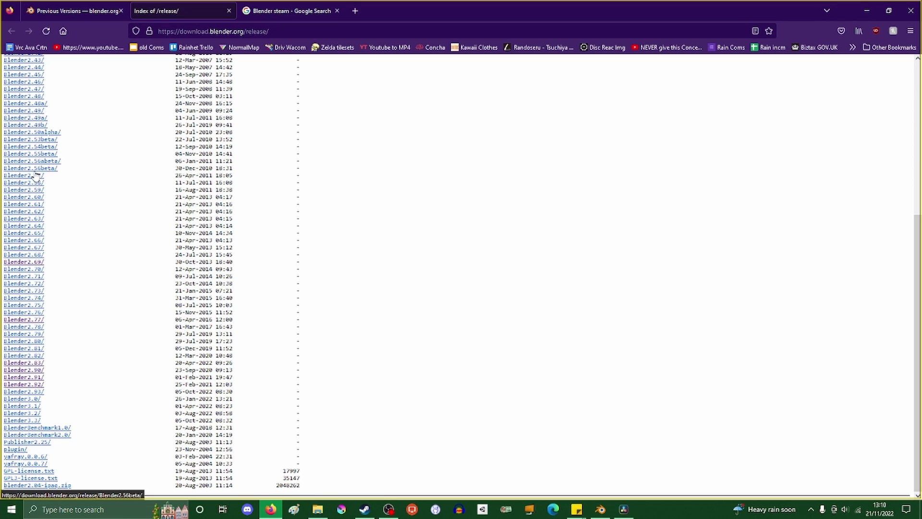
scroll(195, 246, "up", 5)
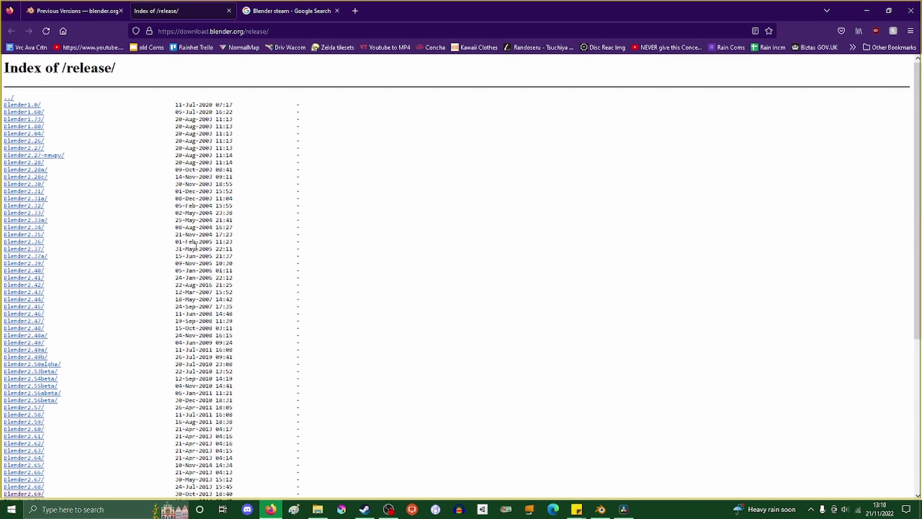
Return to Previous Versions, go to the Download page and start the Blender 3.3.1 LTS download
left_click(89, 13)
left_click(428, 68)
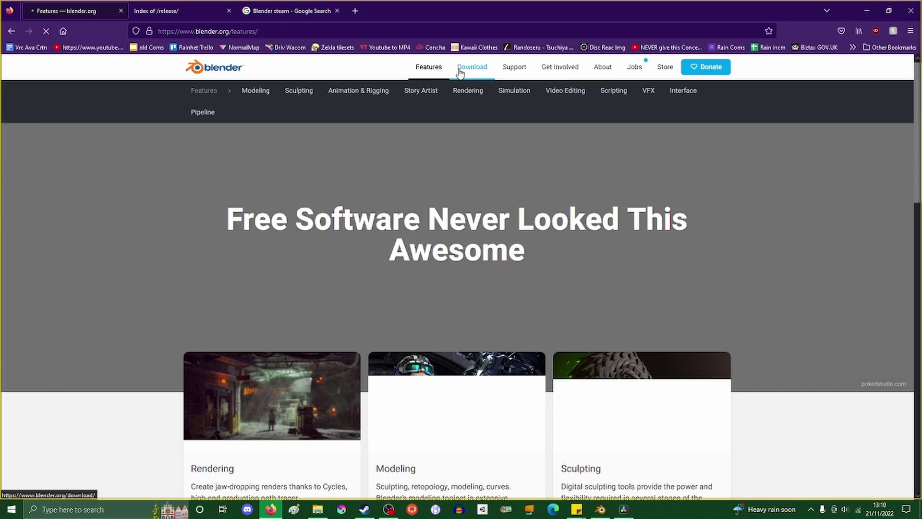
left_click(471, 71)
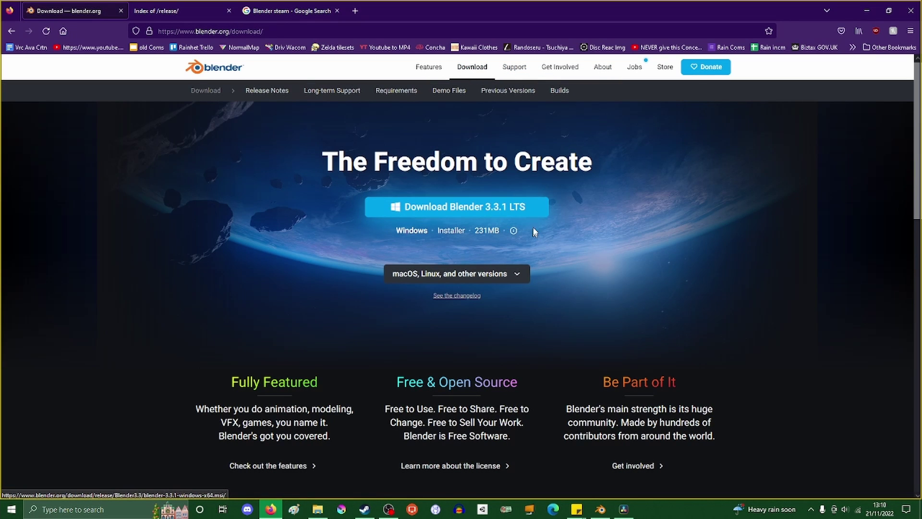
left_click(500, 216)
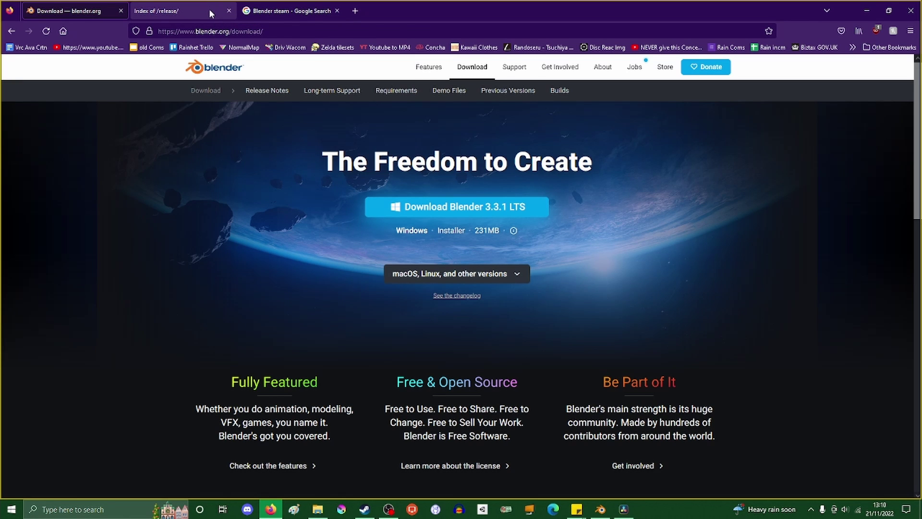
From the 'Blender steam' Google results, open the 'Blender on Steam' store page and scroll through it
left_click(288, 11)
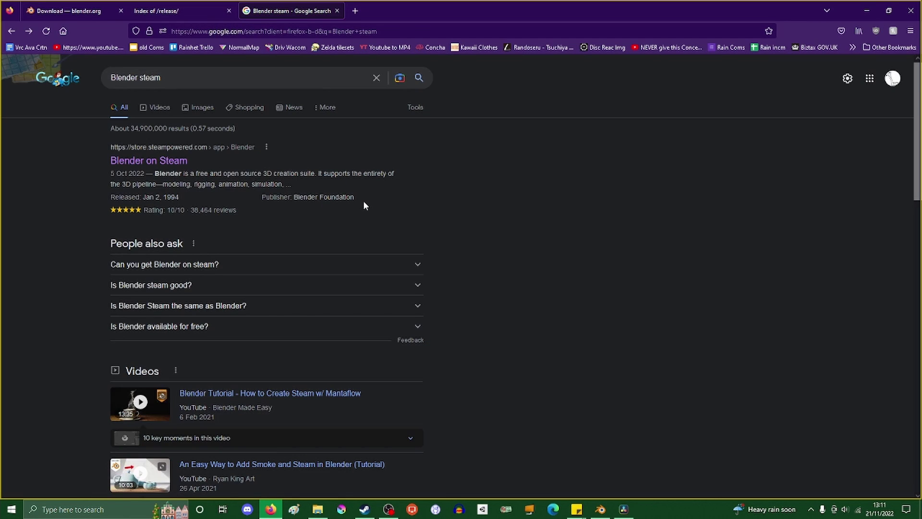
left_click(169, 166)
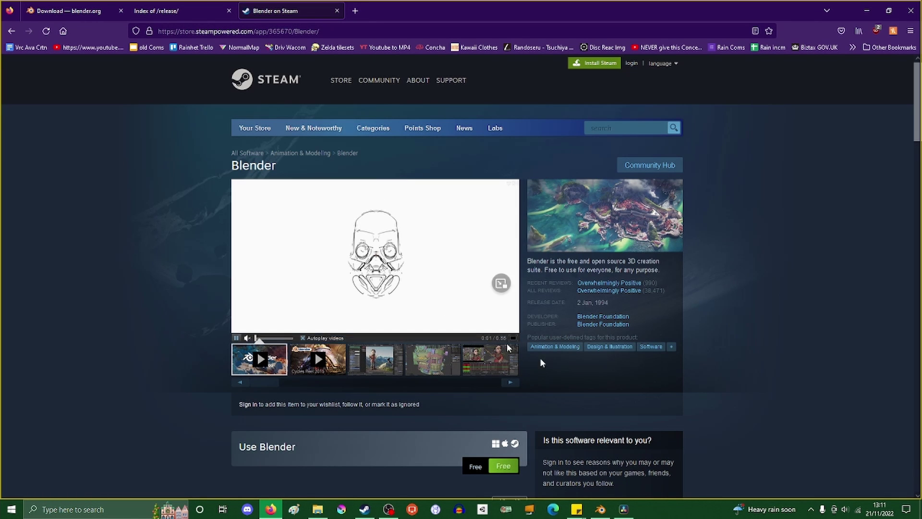
scroll(529, 360, "down", 4)
scroll(414, 331, "down", 3)
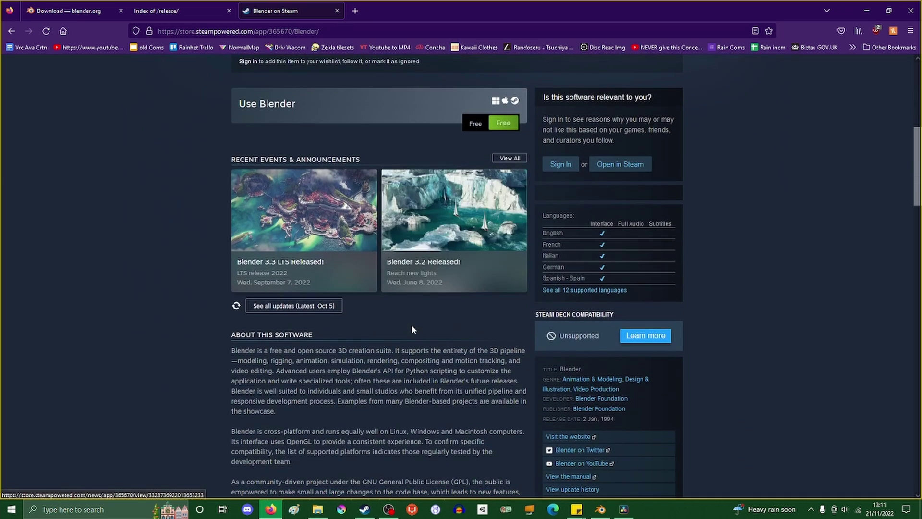
scroll(371, 330, "down", 13)
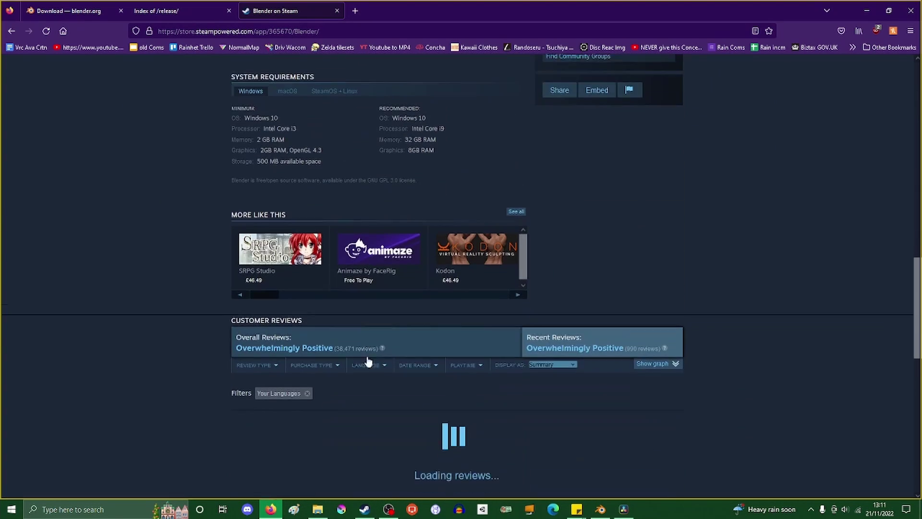
scroll(417, 297, "up", 3)
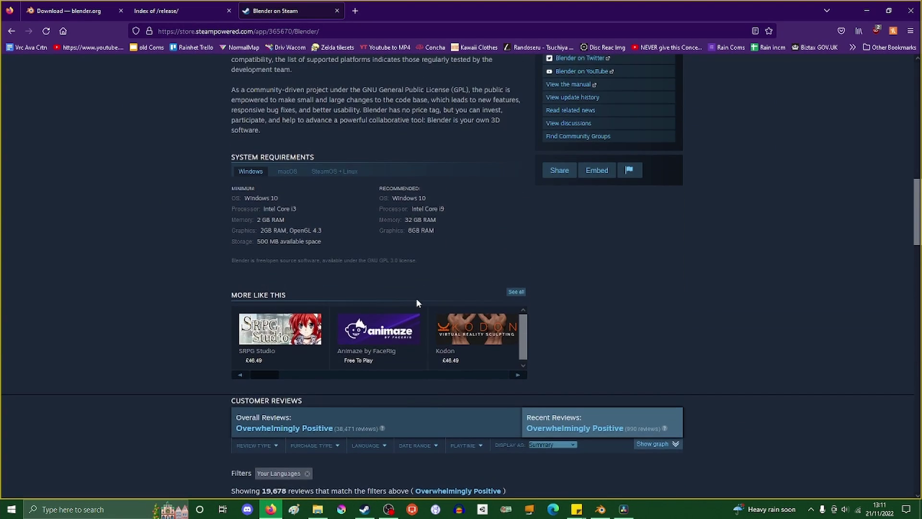
scroll(416, 298, "up", 5)
scroll(367, 287, "up", 9)
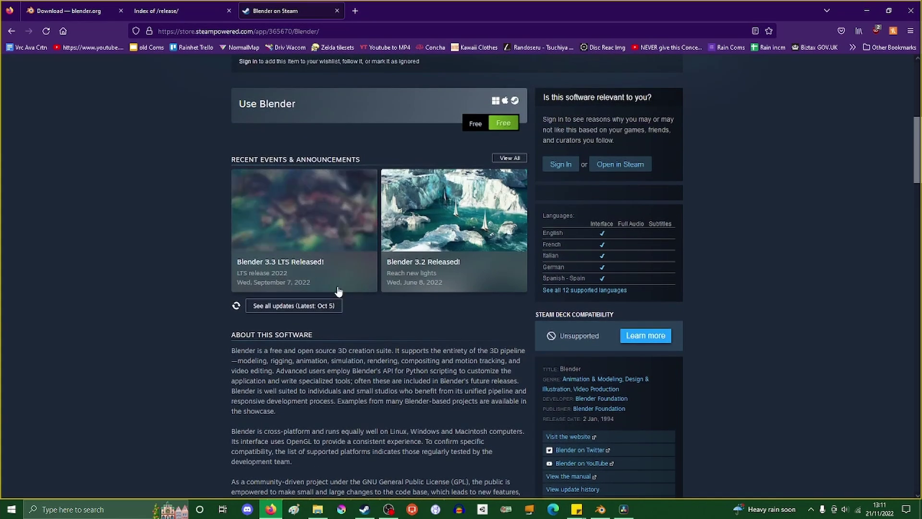
Back in Blender, zoom and orbit the viewport into User Perspective, then deselect the hair UV island
key("alt+Tab")
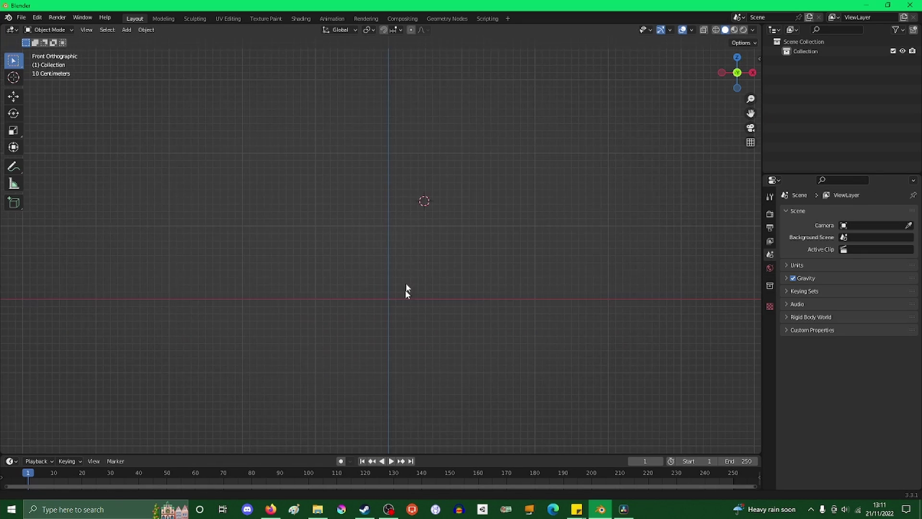
scroll(402, 263, "down", 4)
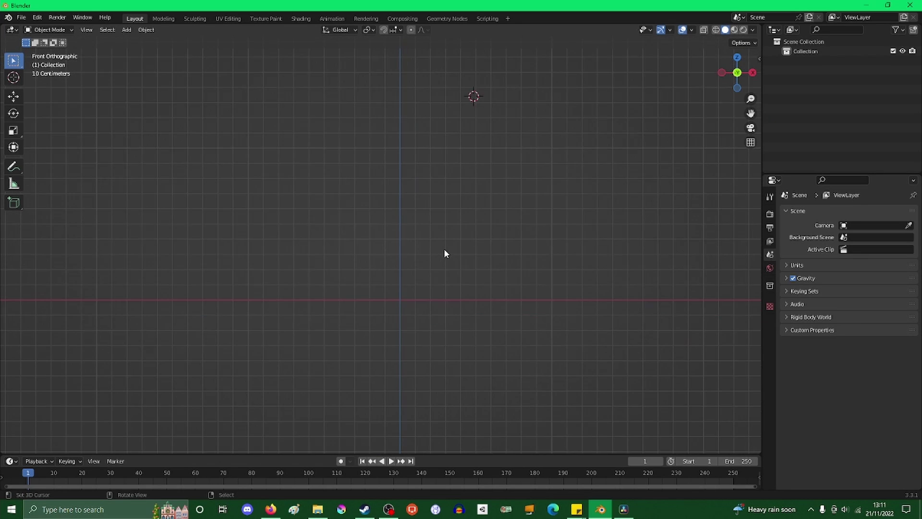
scroll(453, 253, "up", 1)
middle_click_drag(494, 255, 125, 285)
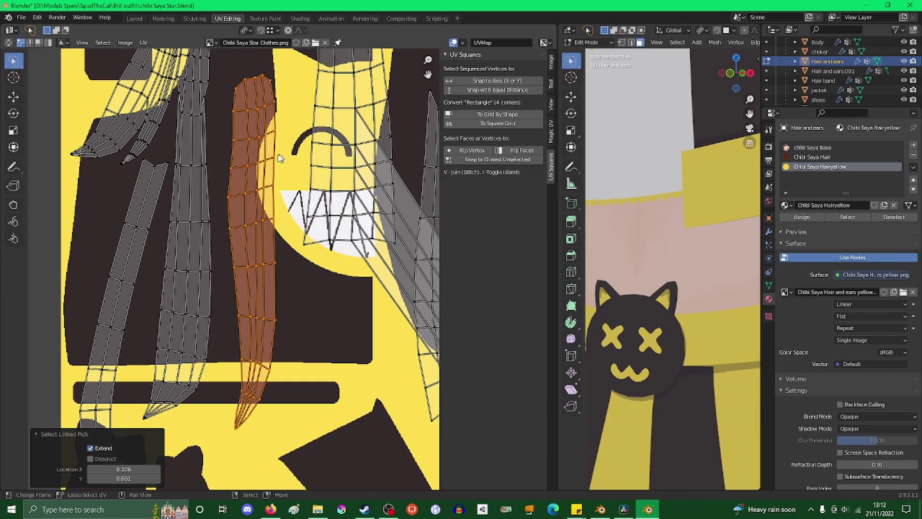
left_click(262, 161)
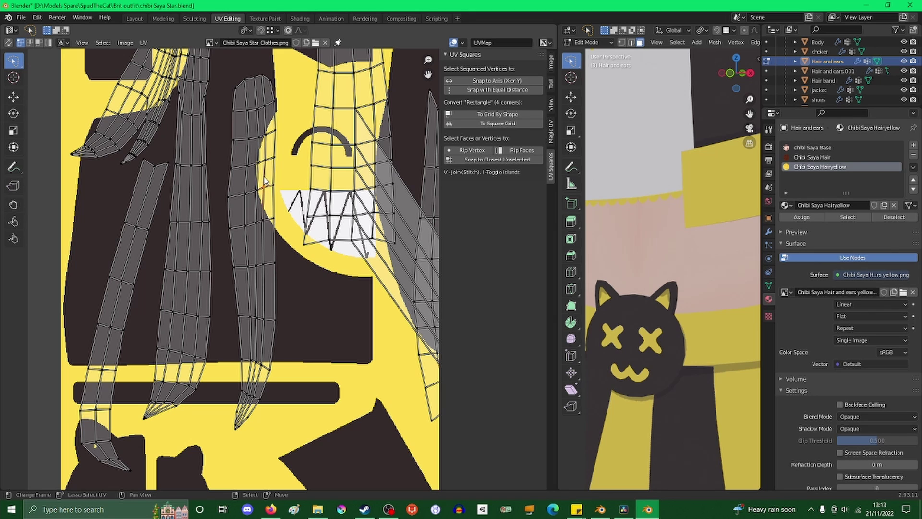
Straighten the hair UV island into an even grid with UV Squares, then move it lower
key("l")
left_click(504, 89)
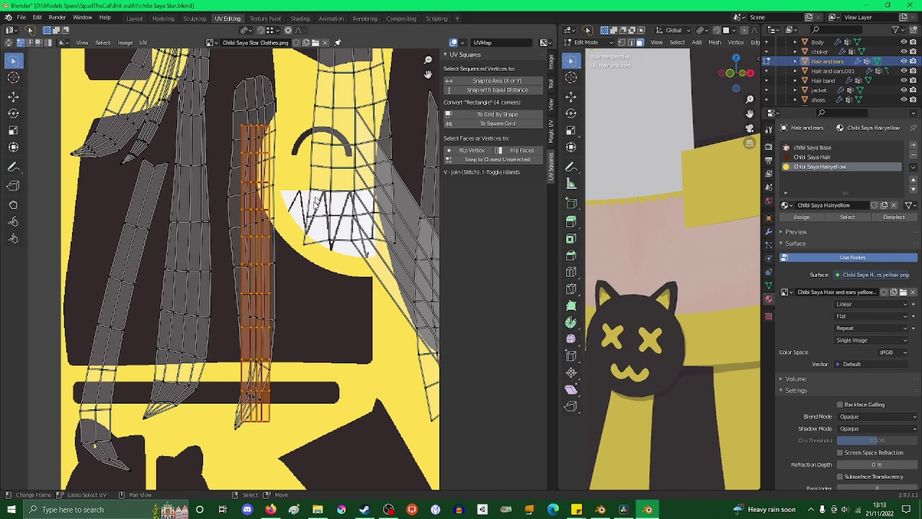
scroll(266, 352, "down", 3)
key("g")
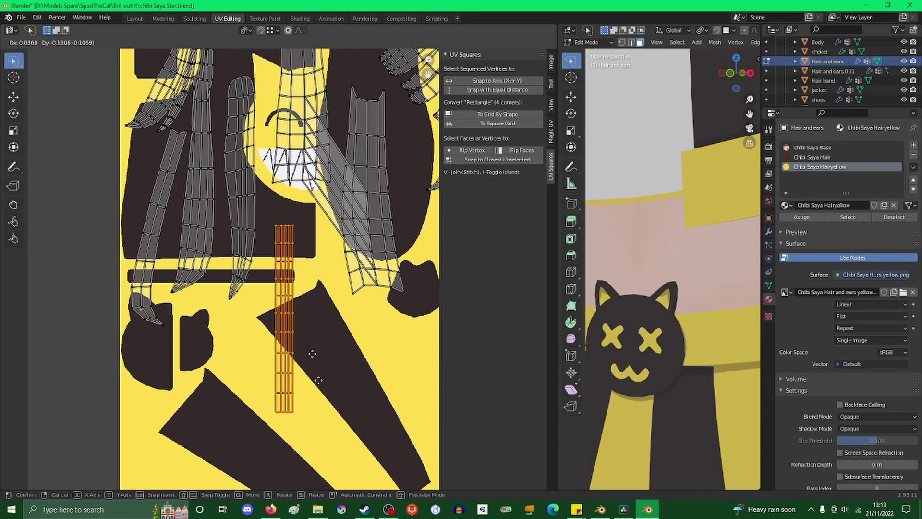
left_click(318, 386)
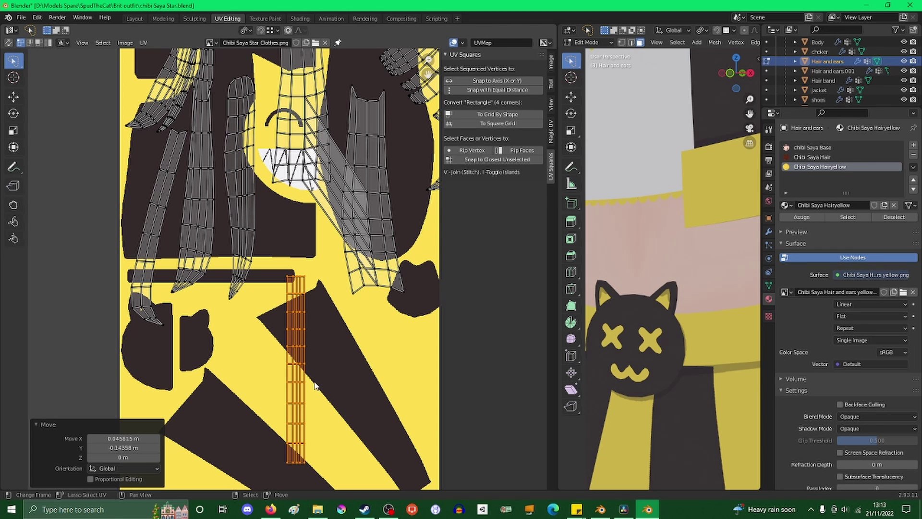
Stretch the island 14.13× along X into a wide grid
key("s")
key("x")
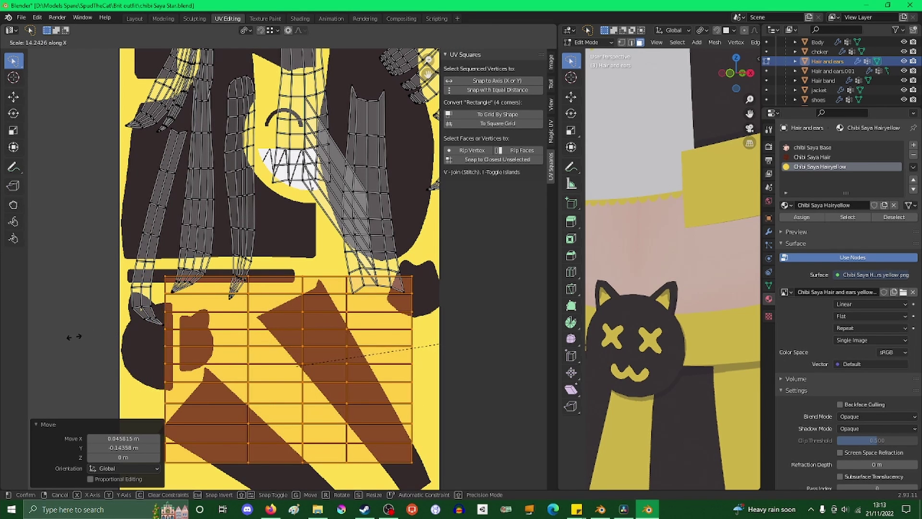
left_click(1, 330)
scroll(195, 343, "up", 3)
scroll(196, 359, "down", 6)
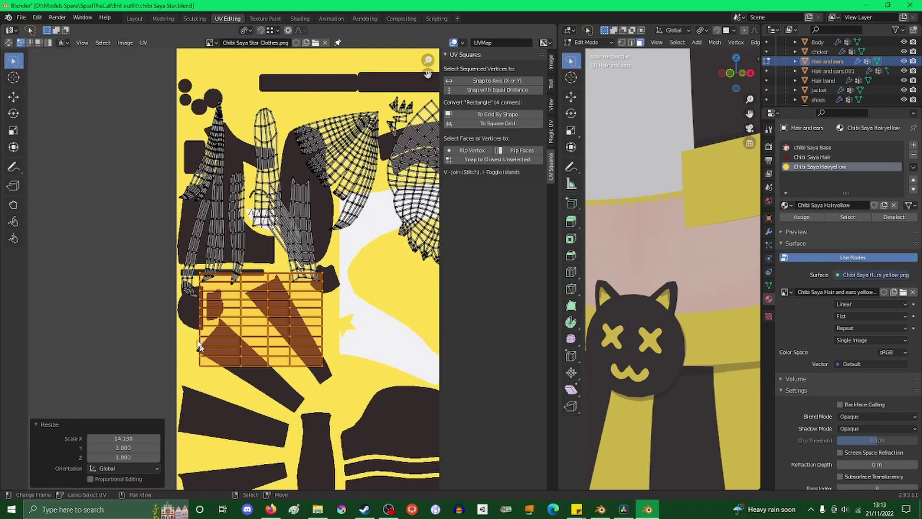
scroll(199, 345, "up", 8)
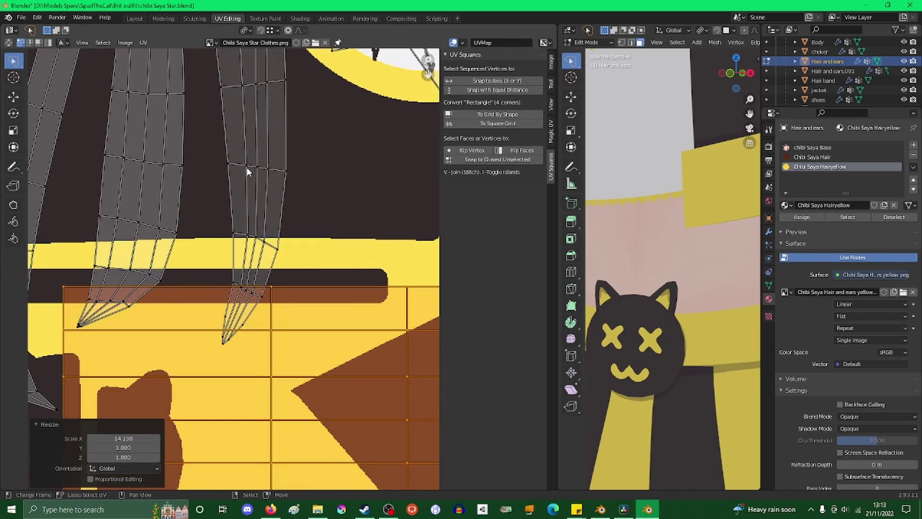
scroll(274, 375, "down", 6)
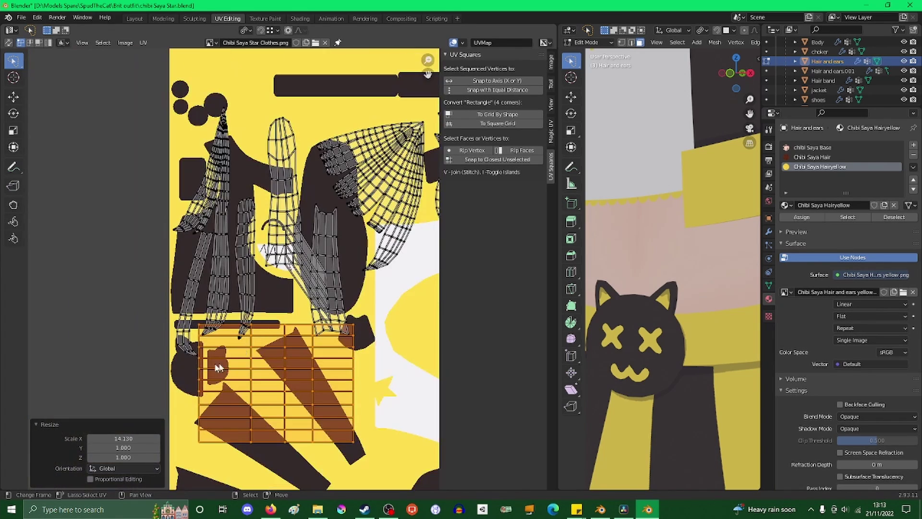